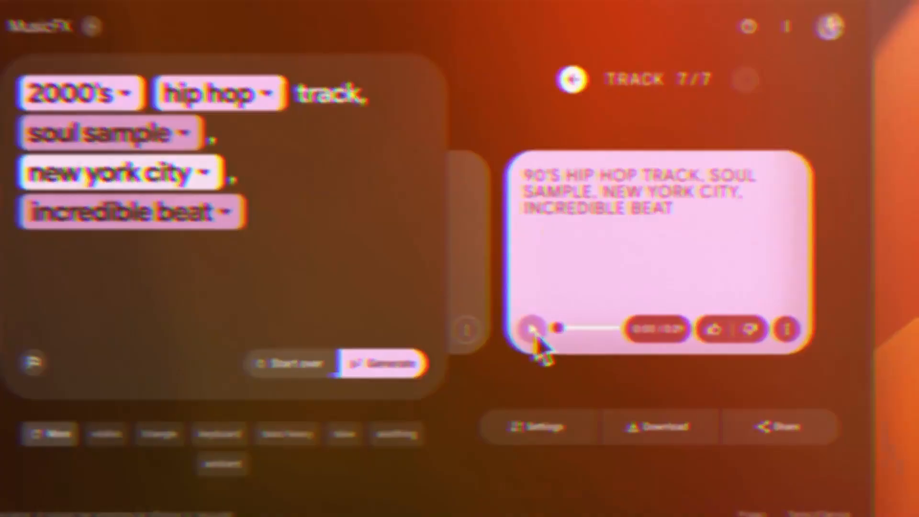
Play the 90's hip hop track with the soul sample and incredible beat.
click(550, 340)
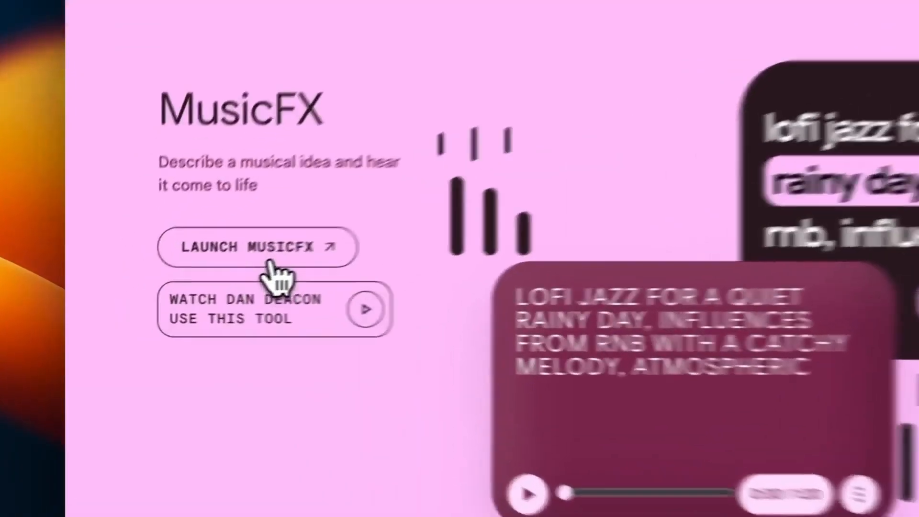
Launch MusicFX and fill the empty prompt with a random suggestion.
click(191, 280)
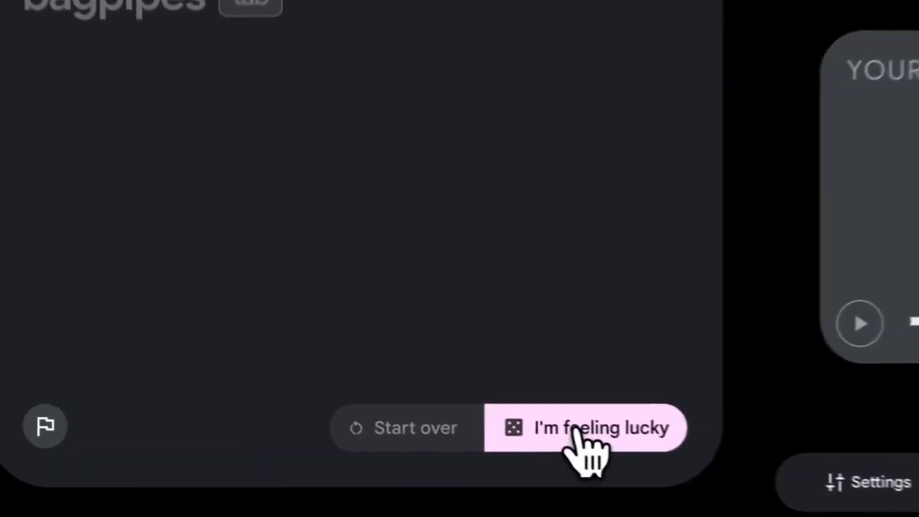
click(405, 397)
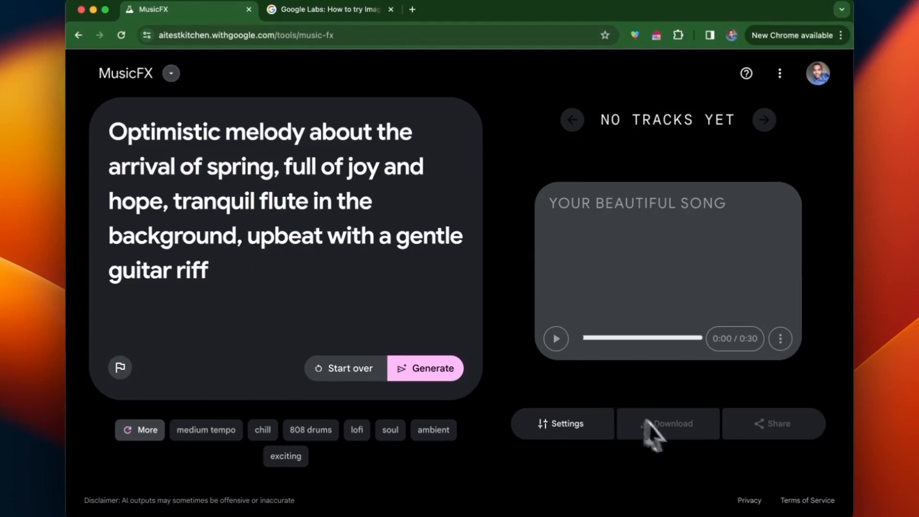
Set the track length to 30 seconds, then generate and briefly play the track for the optimistic spring melody prompt.
click(562, 423)
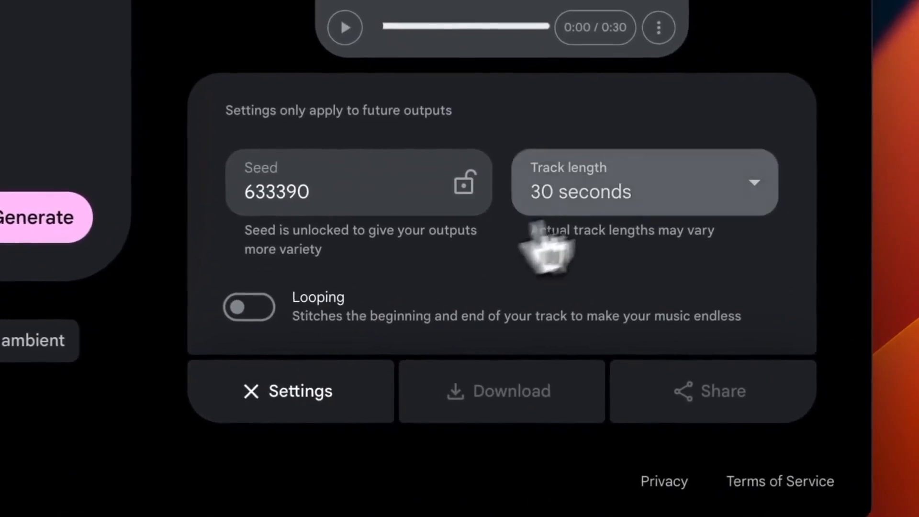
click(635, 201)
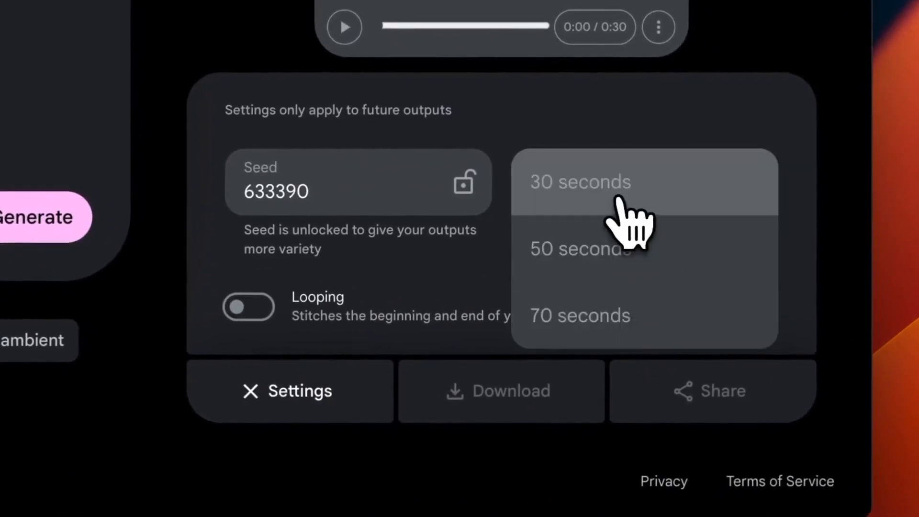
click(618, 198)
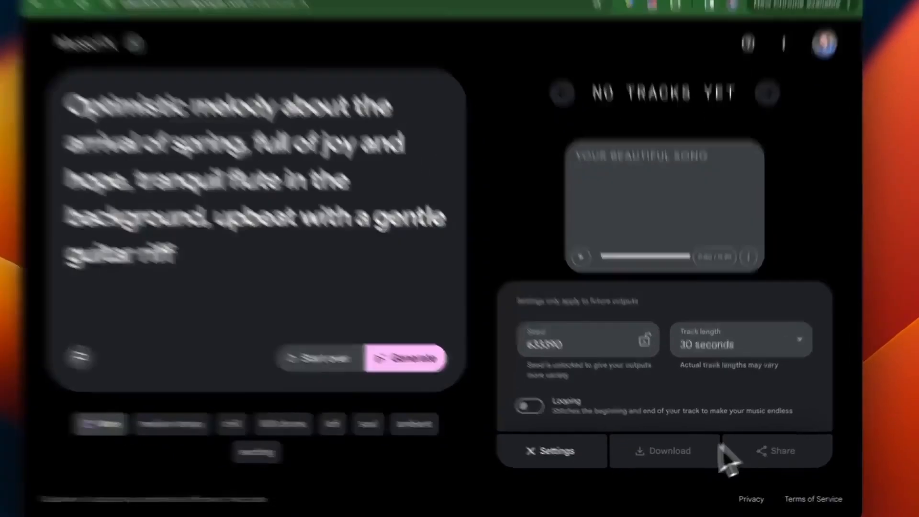
click(564, 455)
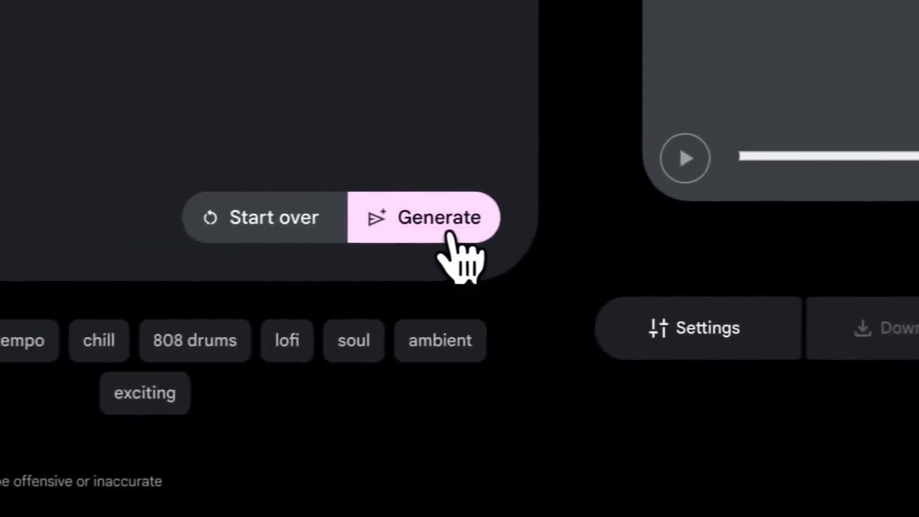
click(449, 233)
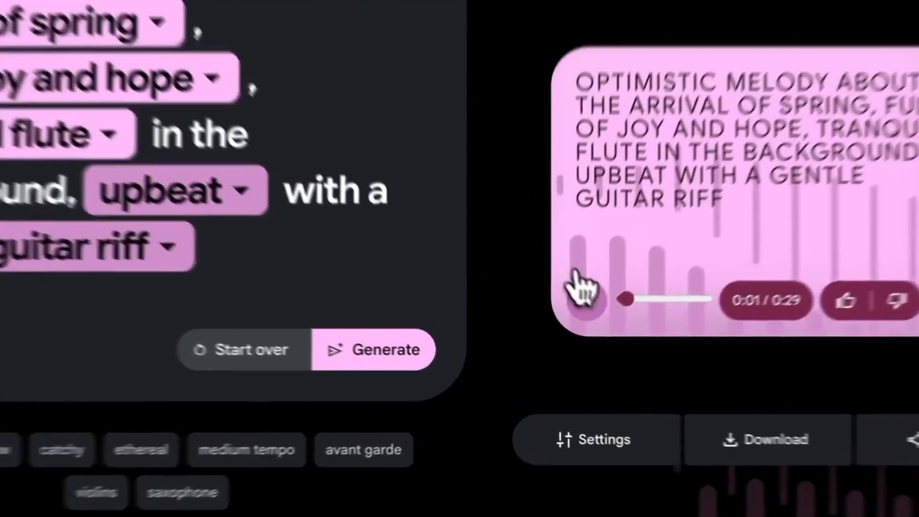
click(582, 292)
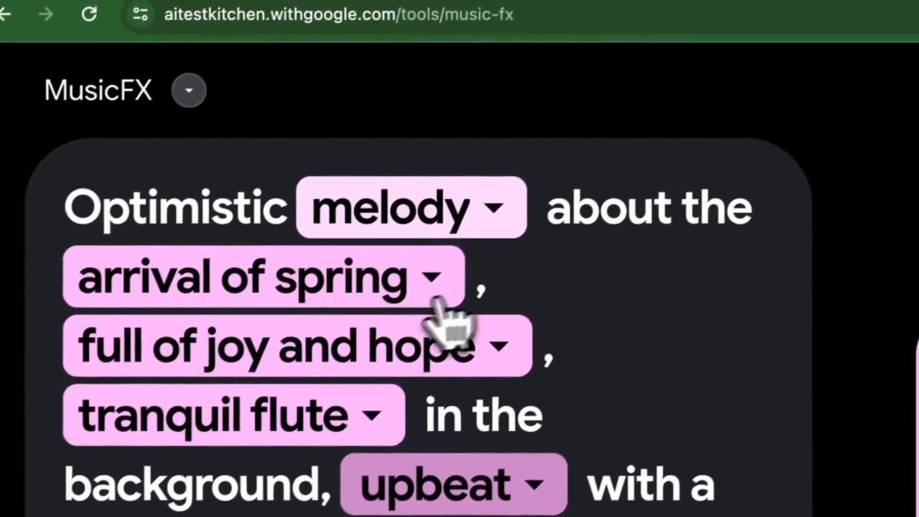
Change "arrival of spring" to winter and "melody" to xylophone in the prompt.
click(491, 242)
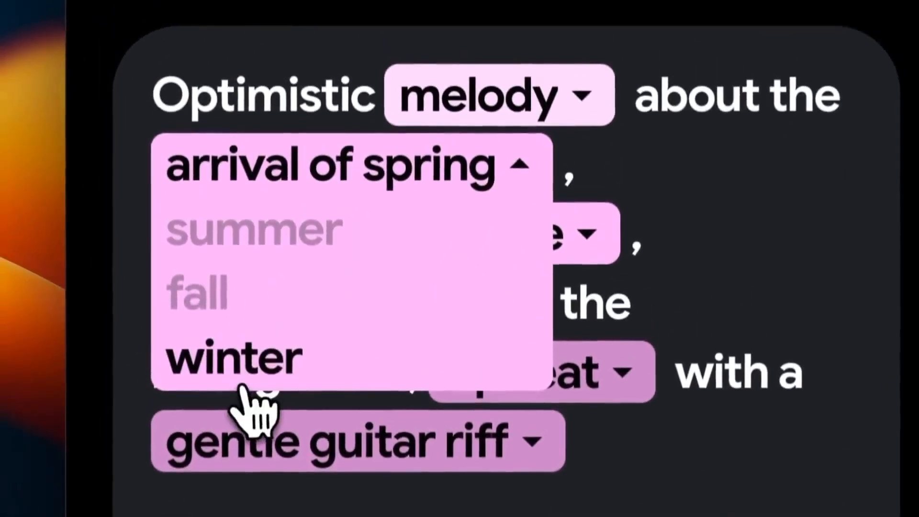
click(242, 380)
click(581, 98)
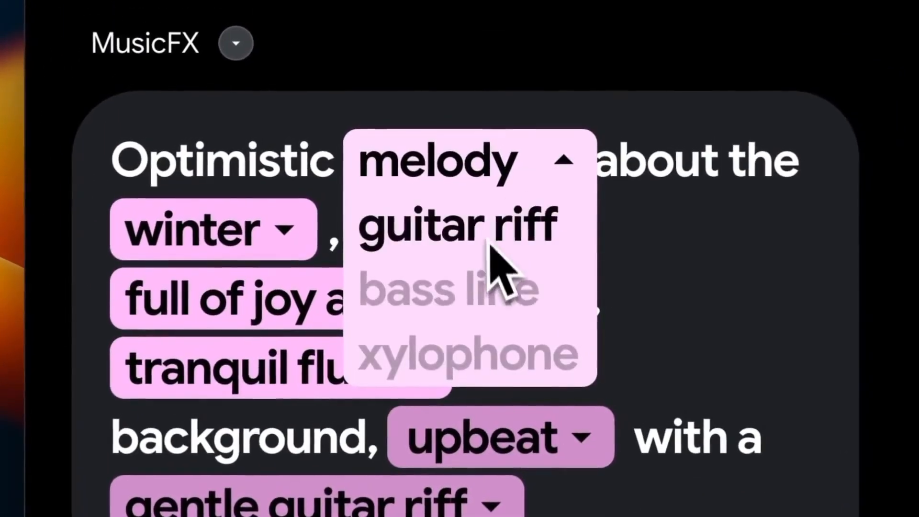
click(527, 373)
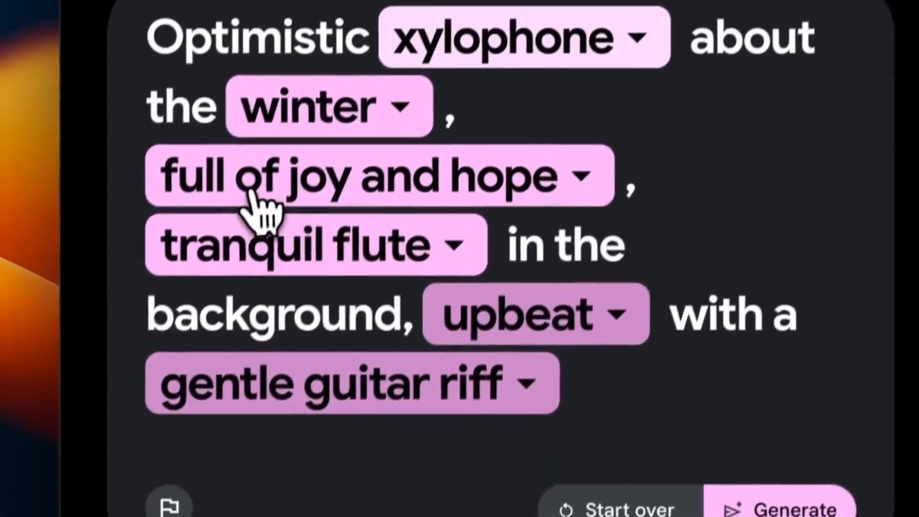
Change "full of joy and hope" to dreamy and "tranquil flute" to bass guitar in the prompt.
click(258, 211)
click(291, 305)
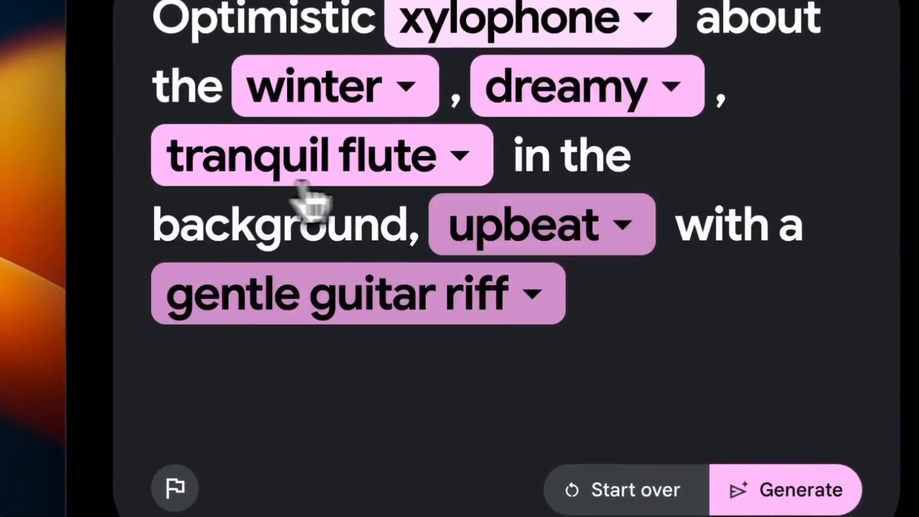
click(301, 178)
scroll(433, 253, down, 2)
click(431, 169)
Change the tempo from upbeat to fast and replace "gentle guitar riff" with percussion in the prompt.
click(512, 177)
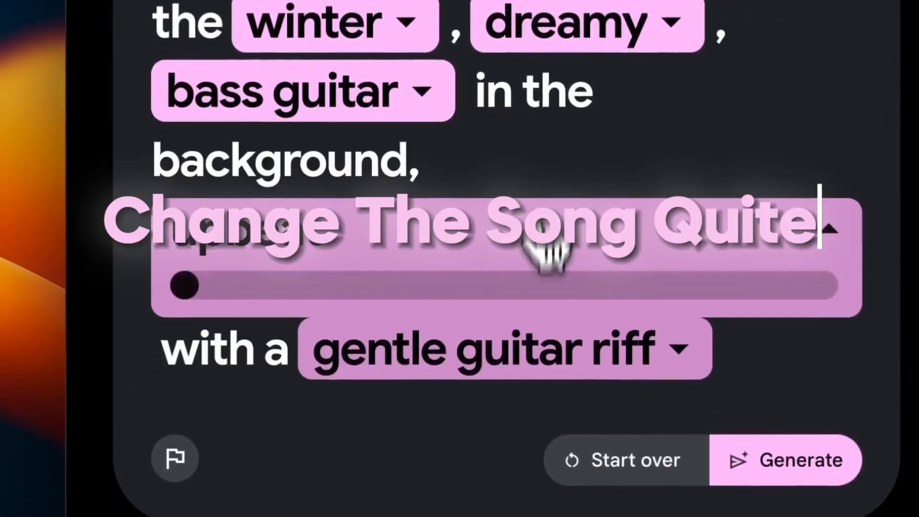
drag(365, 286, 698, 302)
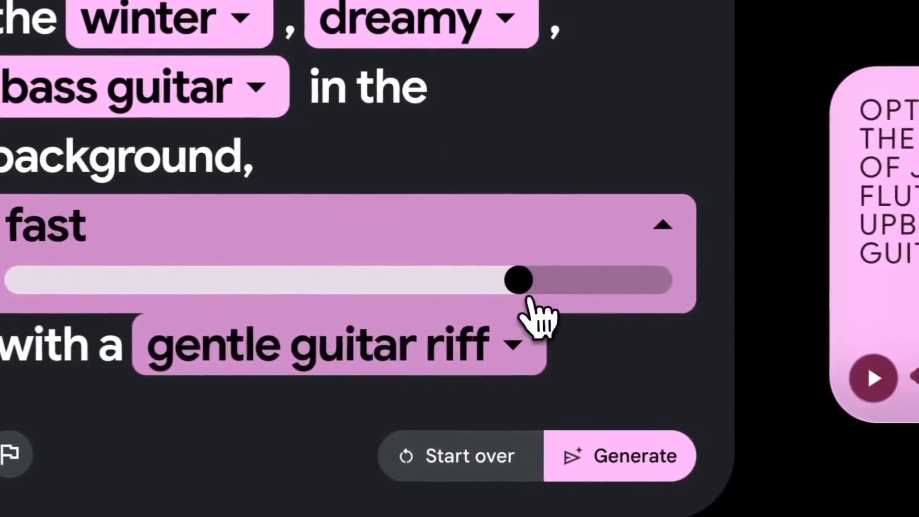
click(345, 224)
click(143, 356)
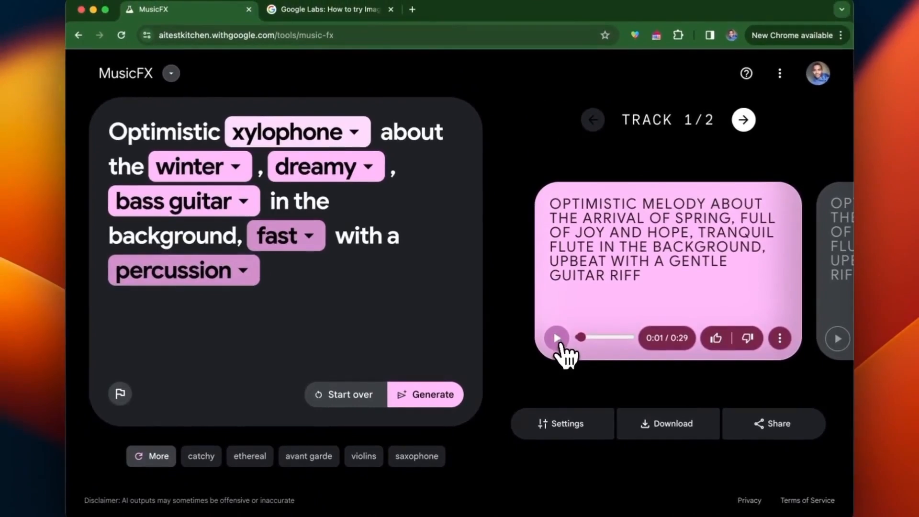
Listen to both generated versions of the optimistic spring melody.
click(557, 338)
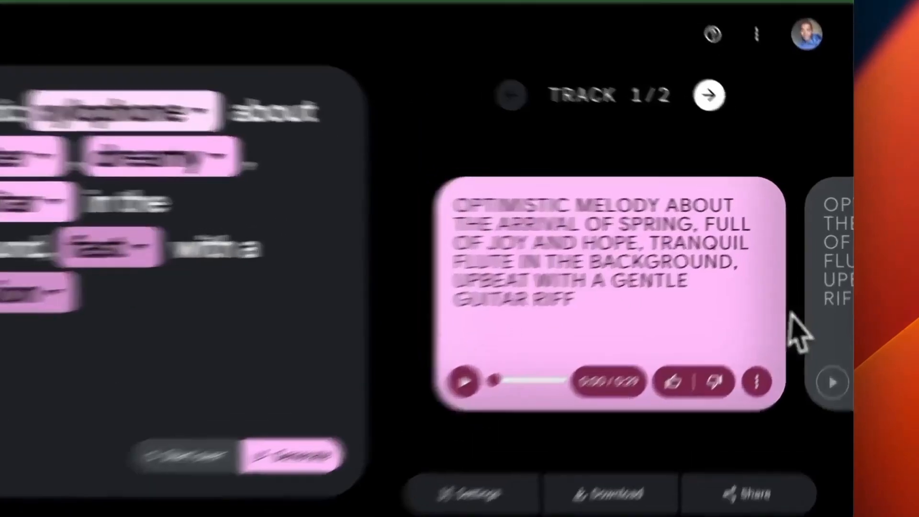
click(819, 294)
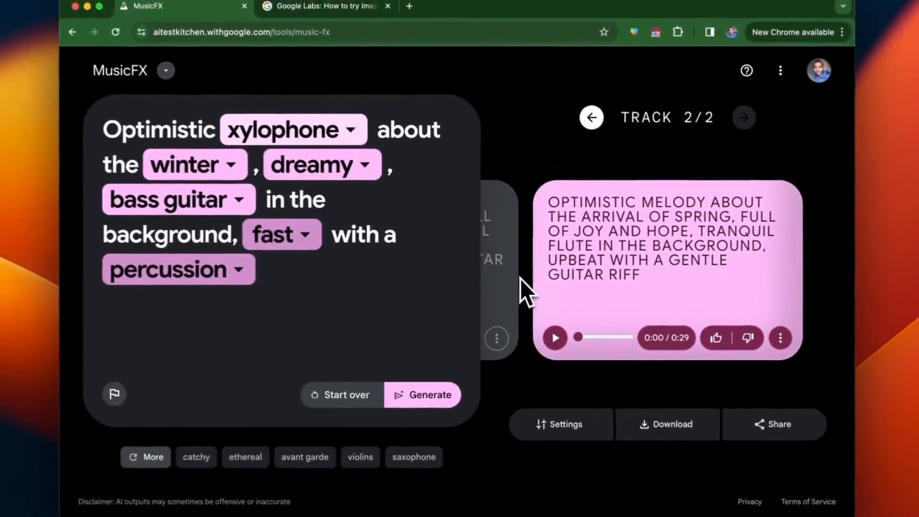
click(549, 341)
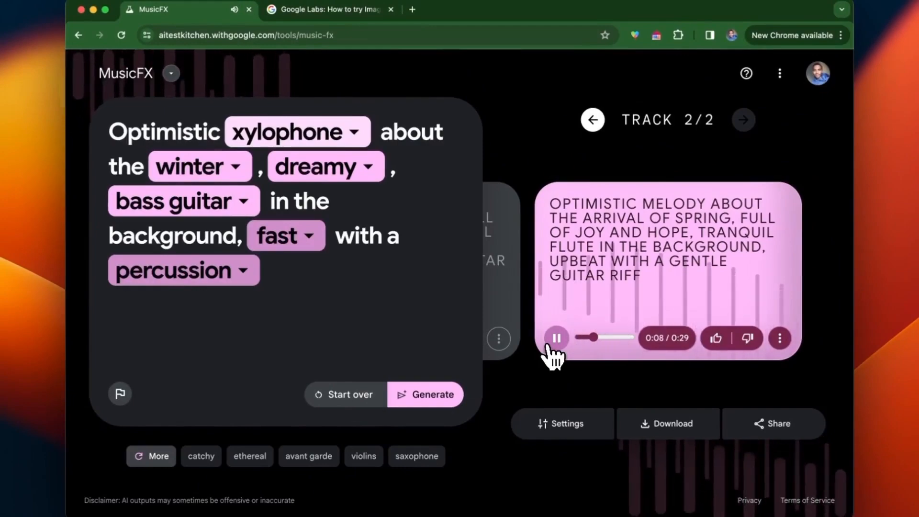
click(555, 338)
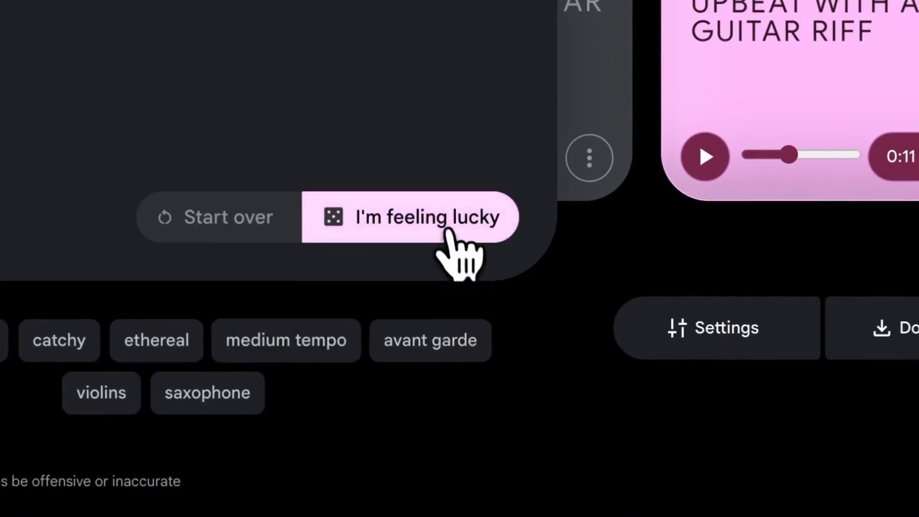
Fill the empty prompt with a random suggestion and listen to the resulting Melodic techno track.
click(450, 230)
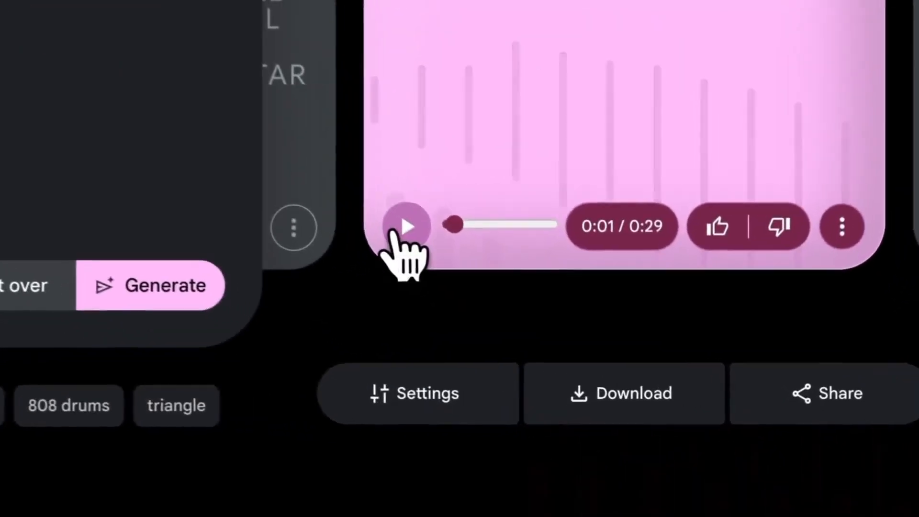
click(472, 275)
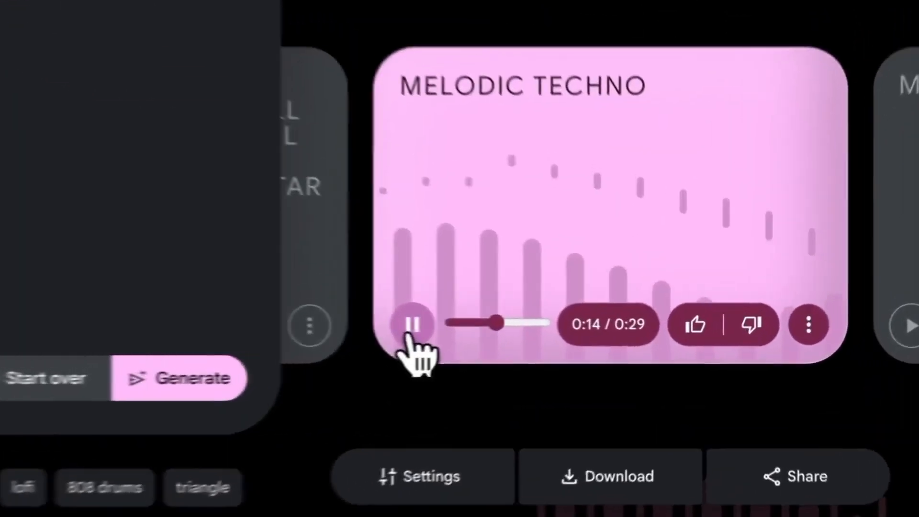
click(556, 339)
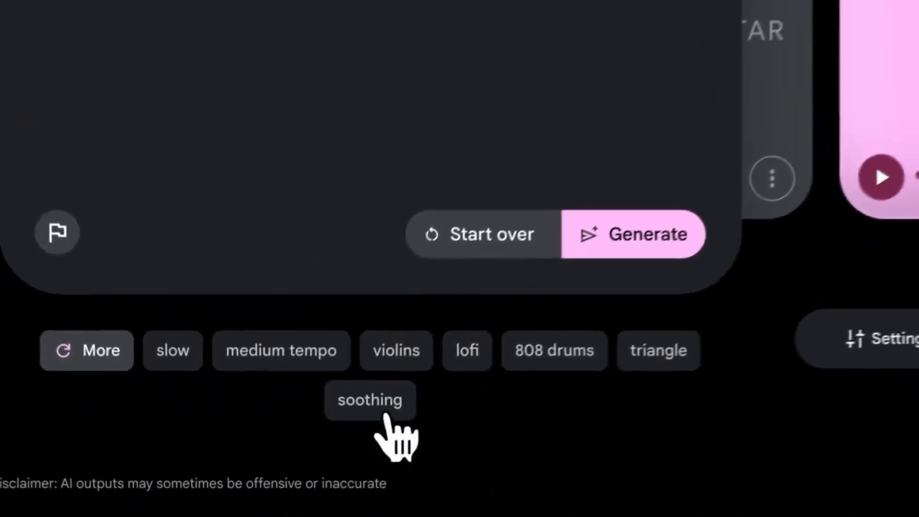
Add the suggested terms soothing, violins and rainy day to the Melodic techno prompt.
click(385, 414)
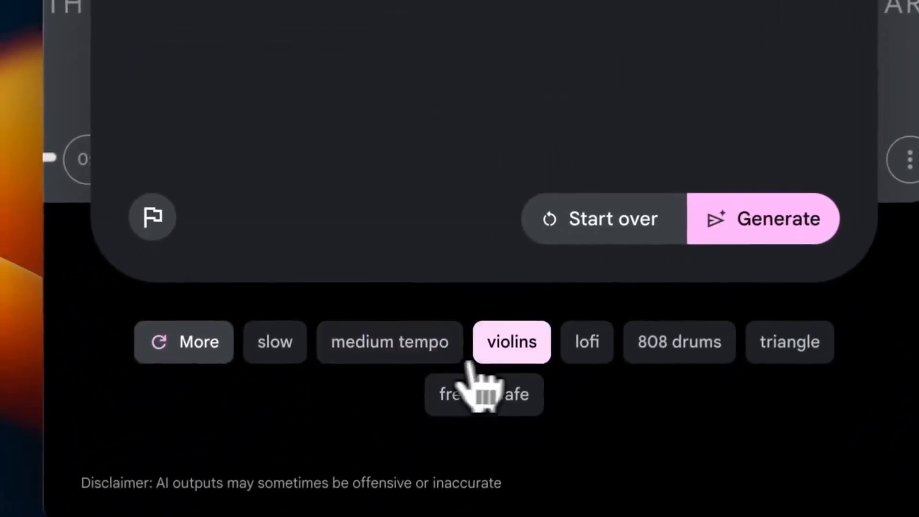
click(409, 500)
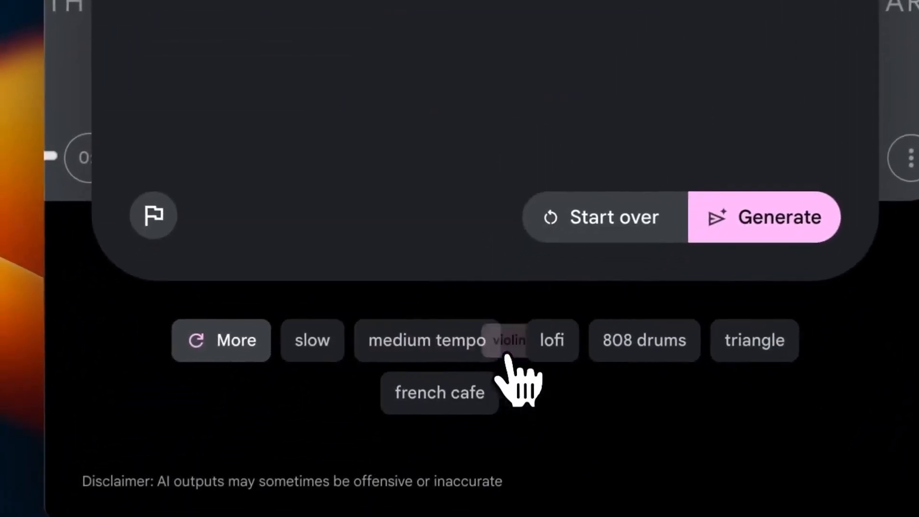
click(527, 401)
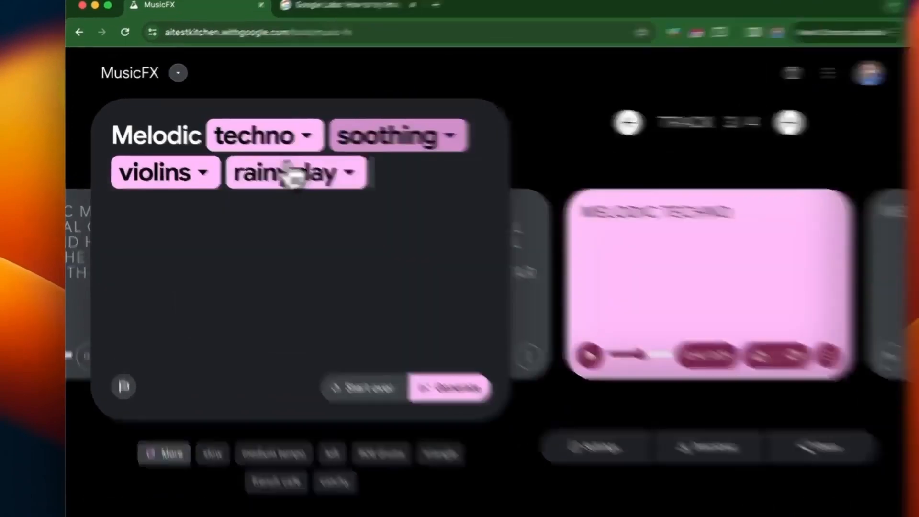
Change "soothing" to ethereal and "violins" to synthesizers in the Melodic techno prompt.
click(347, 138)
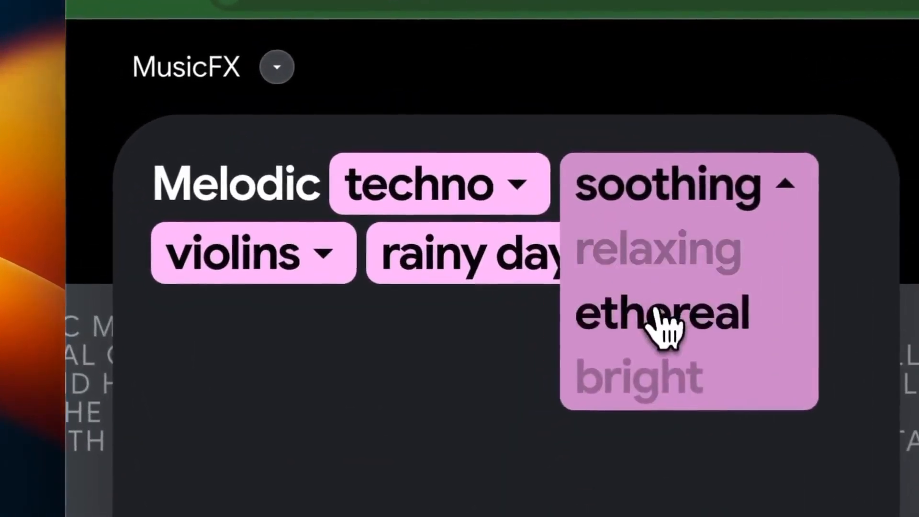
click(660, 325)
scroll(307, 266, down, 3)
click(328, 149)
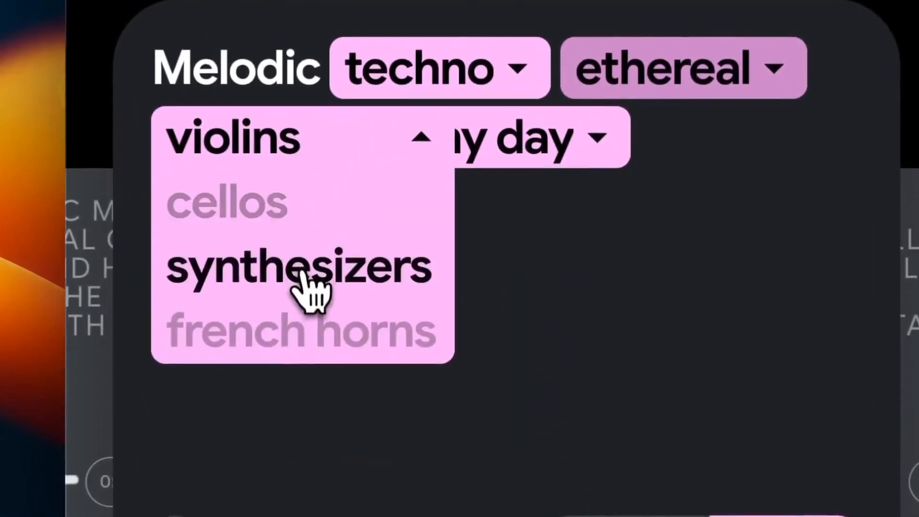
click(303, 273)
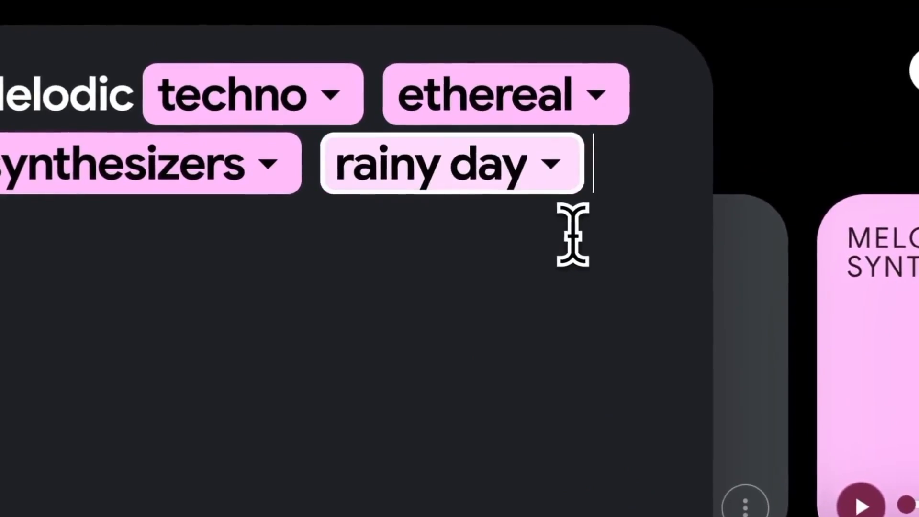
Delete the entire Melodic techno ethereal synthesizers rainy day prompt.
key(BackSpace)
key(BackSpace)
key(BackSpace)
key(BackSpace)
key(BackSpace)
key(BackSpace)
key(BackSpace)
key(BackSpace)
key(BackSpace)
key(BackSpace)
key(BackSpace)
key(BackSpace)
key(BackSpace)
key(BackSpace)
key(BackSpace)
key(BackSpace)
key(BackSpace)
key(BackSpace)
key(BackSpace)
key(BackSpace)
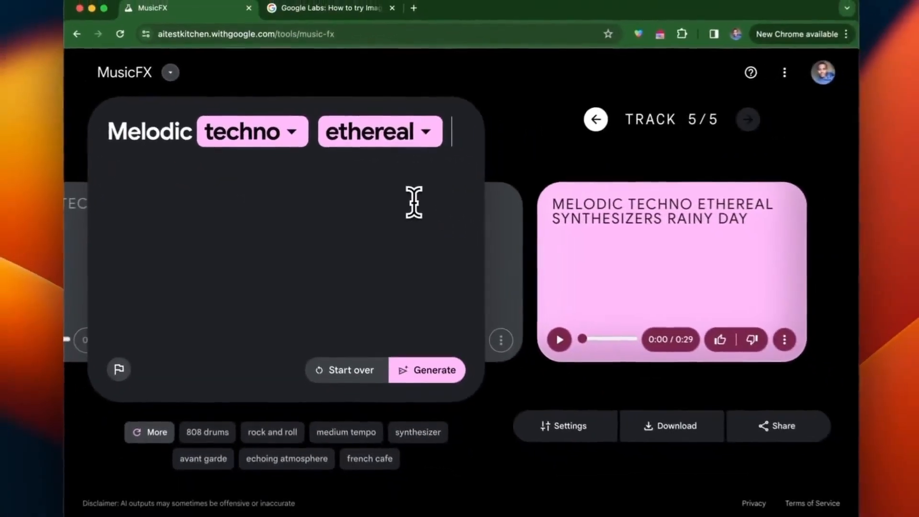
key(BackSpace)
key(BackSpace)
key(BackSpace)
key(BackSpace)
key(BackSpace)
key(BackSpace)
key(BackSpace)
key(BackSpace)
key(BackSpace)
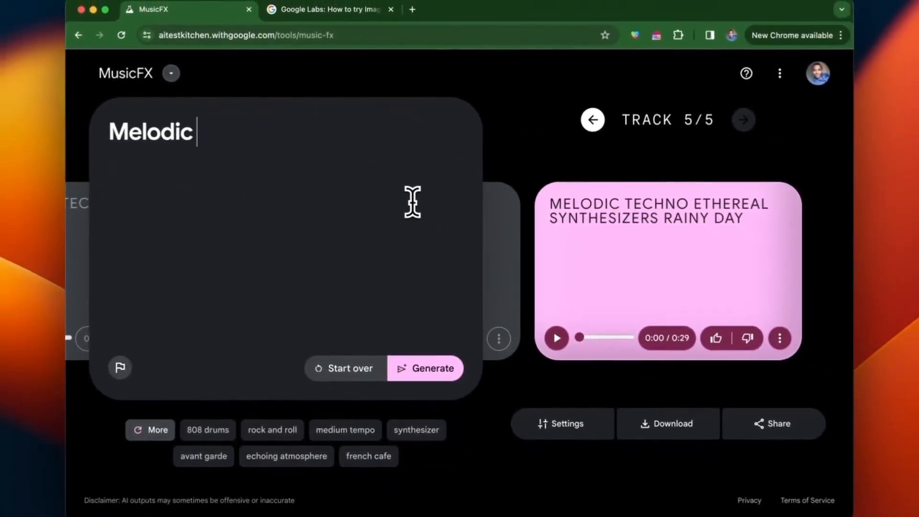
key(BackSpace)
key(BackSpace)
key(BackSpace)
key(BackSpace)
key(BackSpace)
key(BackSpace)
key(BackSpace)
key(BackSpace)
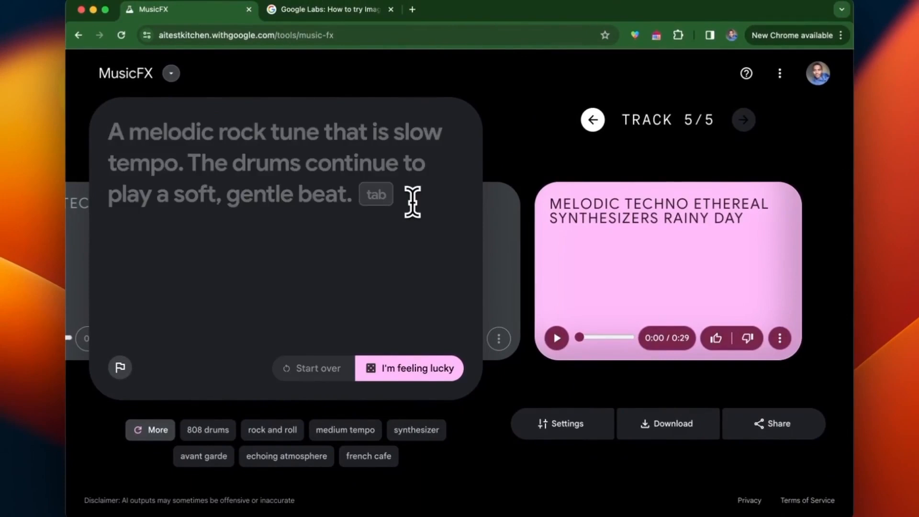
Enter the prompt "90's hip hop track, soul sample, new york city, incredible beat".
text(90's hip hop track,)
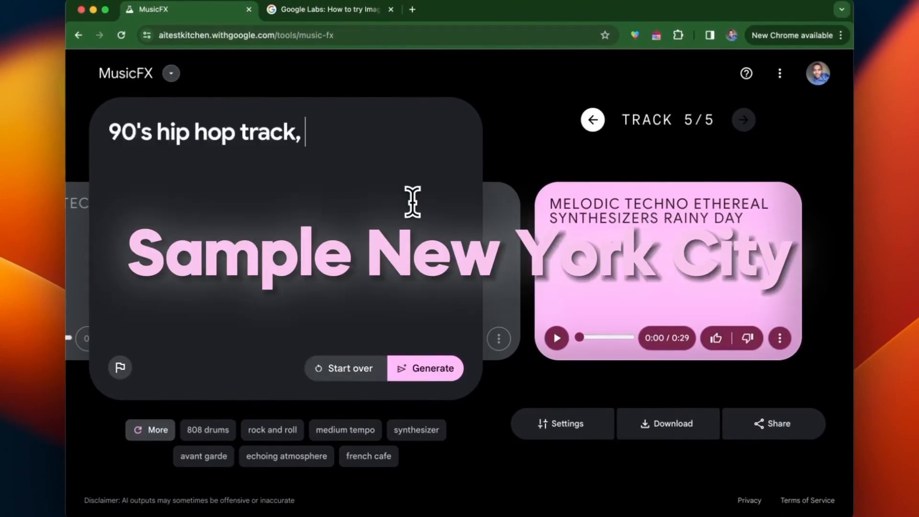
text( soul sample, ney york)
key(BackSpace)
key(BackSpace)
key(BackSpace)
key(BackSpace)
key(BackSpace)
text(w york city, increu)
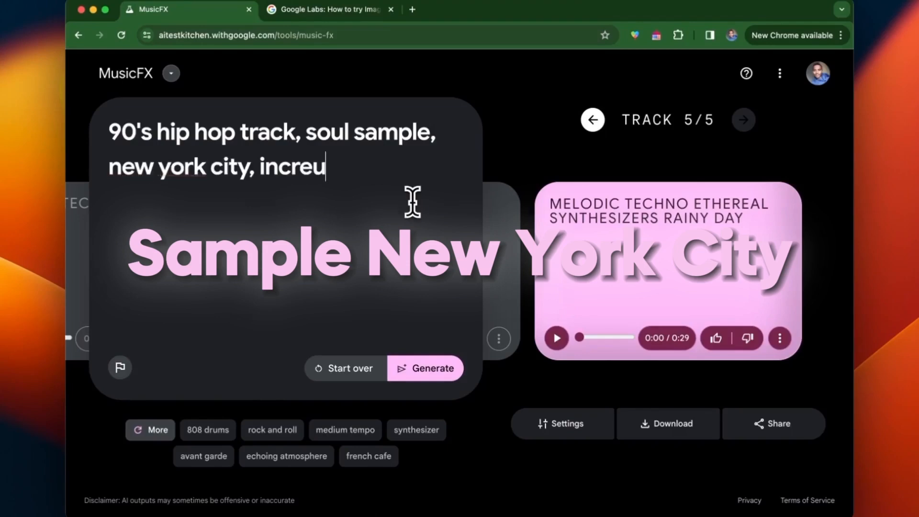
key(BackSpace)
text(dible beat)
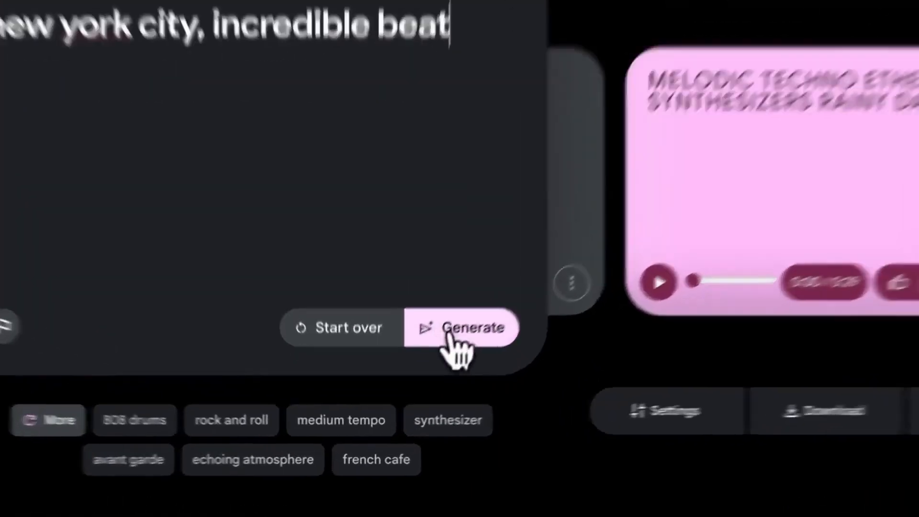
Generate tracks from the 90's hip hop prompt and download the selected one.
click(421, 372)
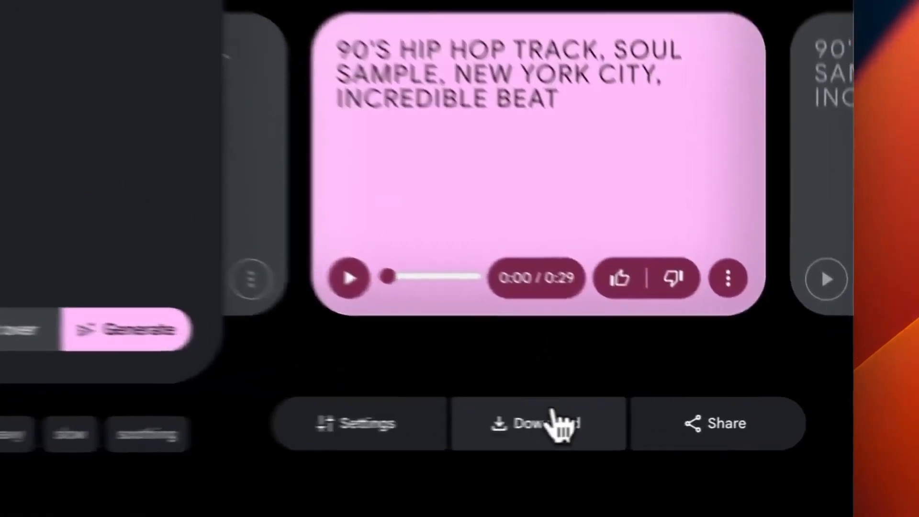
click(670, 427)
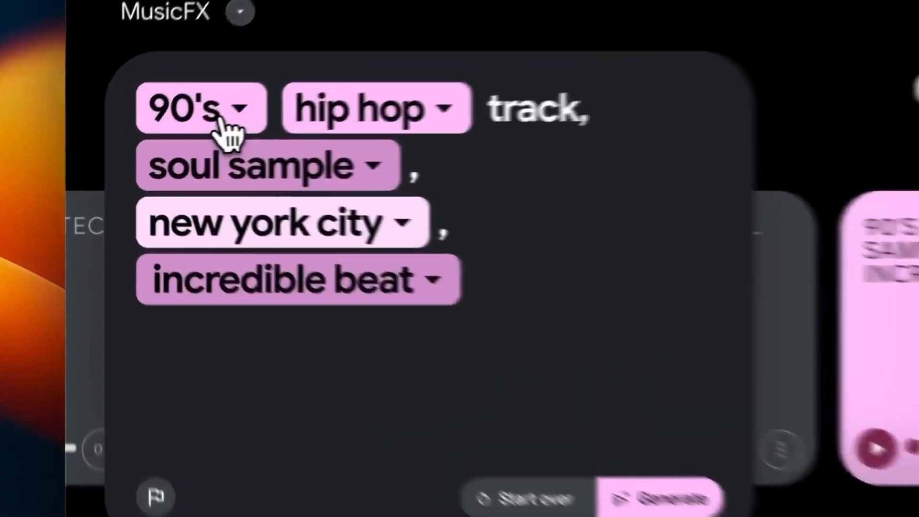
Change "90's" to 2000's in the hip hop prompt and play the generated 90's hip hop track.
click(165, 139)
click(270, 306)
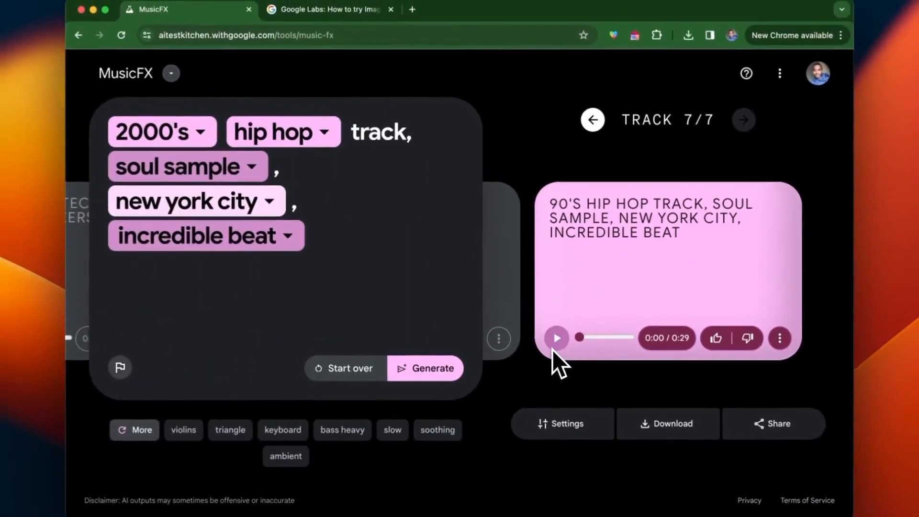
click(544, 338)
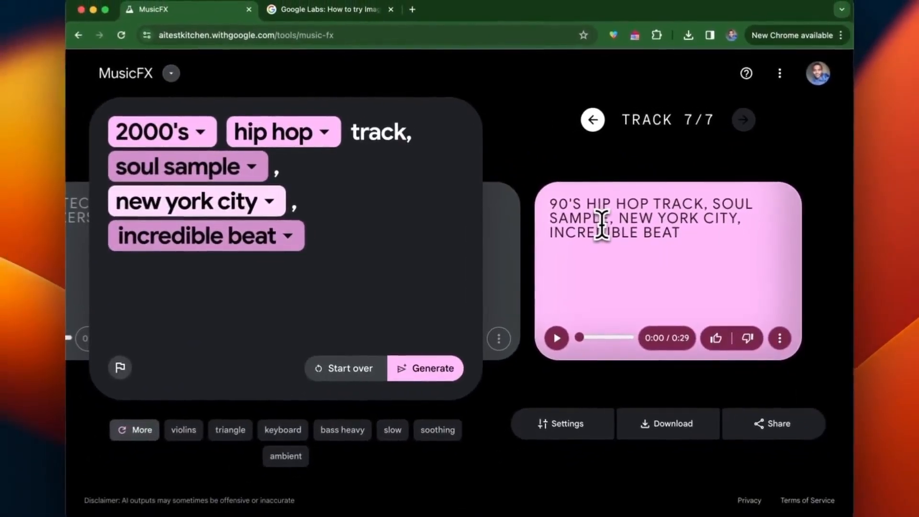
Replace the prompt with "A QUINTESSENTIAL 2020S MASTERPIECE, THIS ICONIC HIP-HOP TRACK BOASTS THUNDEROUS BEATS, SWAGGERING SYNTH LINES, DELIVERING AN IRRESISTIBLY TRAP SOUND.".
click(358, 230)
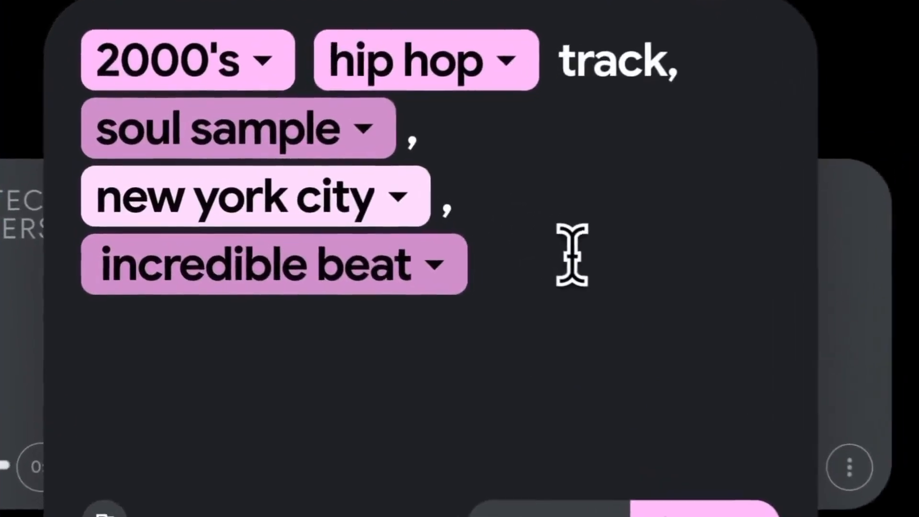
key(BackSpace)
key(BackSpace)
click(565, 514)
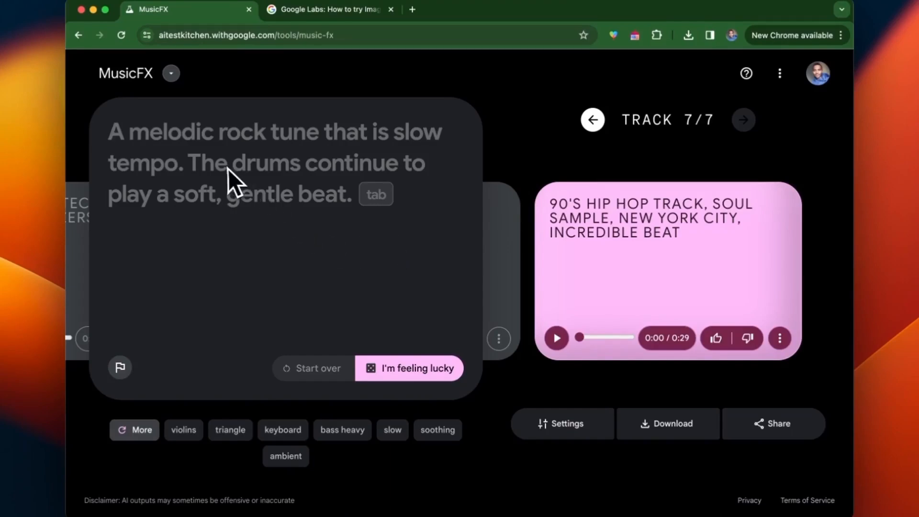
text(A QUINTESSENTIAL 2020S MASTERPIECE, THIS ICONIC HIP-HOP TRACK BOASTS THUNDEROUS BEATS,SWAGGERING SYNTH LINES, DELIVERING AN IRRESISTIBLY TRAP SOUND.)
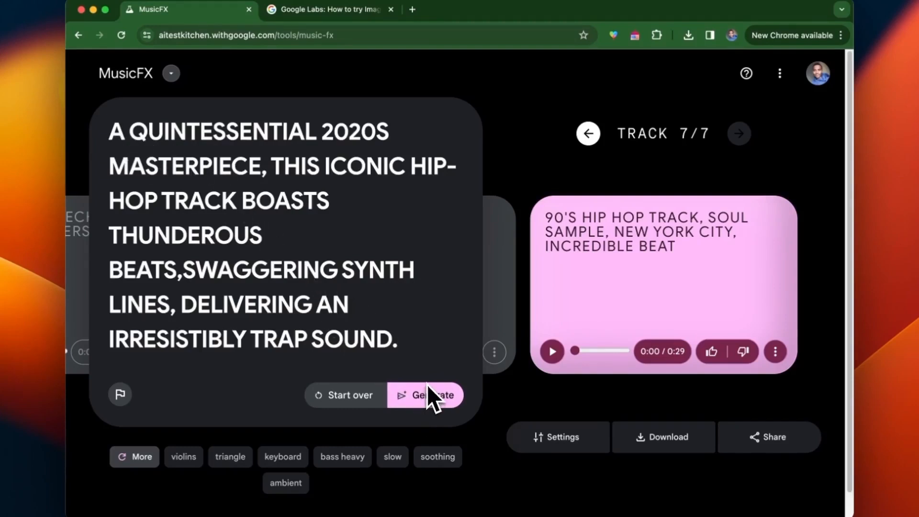
Generate tracks from the 2020s hip-hop prompt and play the first of them.
click(427, 385)
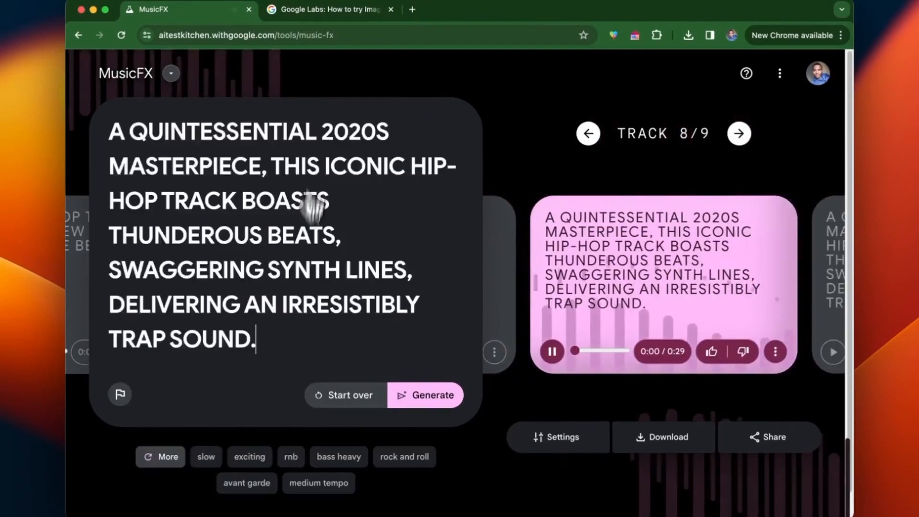
click(552, 351)
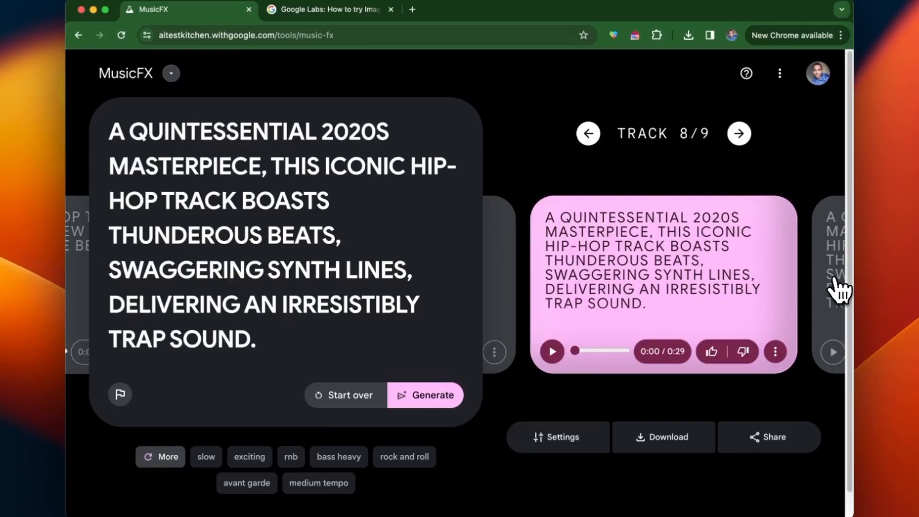
click(551, 351)
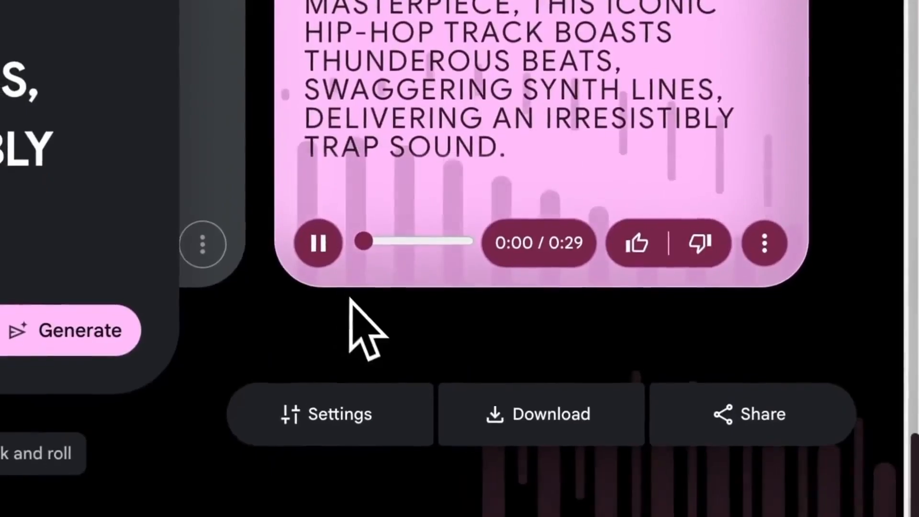